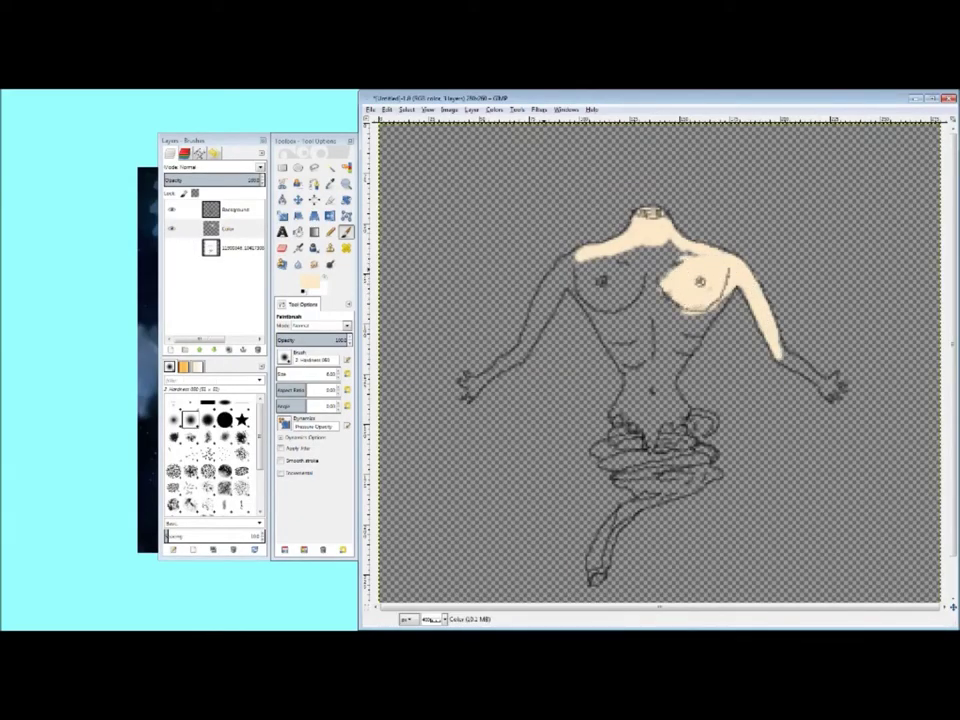
# Step: Paint skin tone across the chest, then toggle sketch and Background visibility to check coverage
pyautogui.moveTo(610, 315)
pyautogui.mouseDown()
pyautogui.moveTo(675, 254)
pyautogui.moveTo(471, 372)
pyautogui.mouseUp()
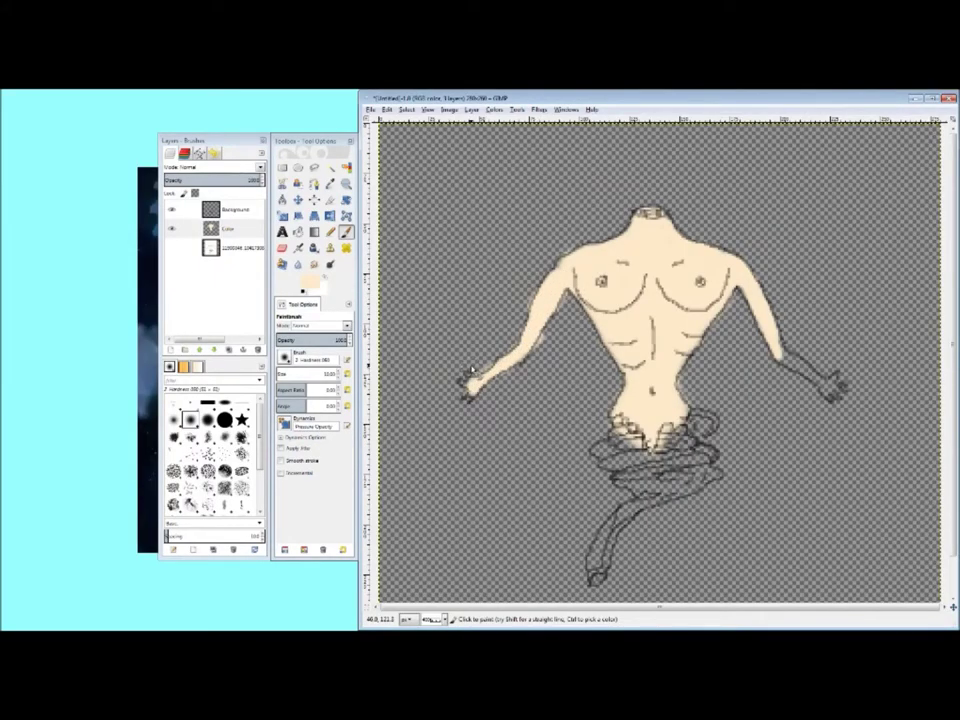
pyautogui.click(173, 248)
pyautogui.click(171, 248)
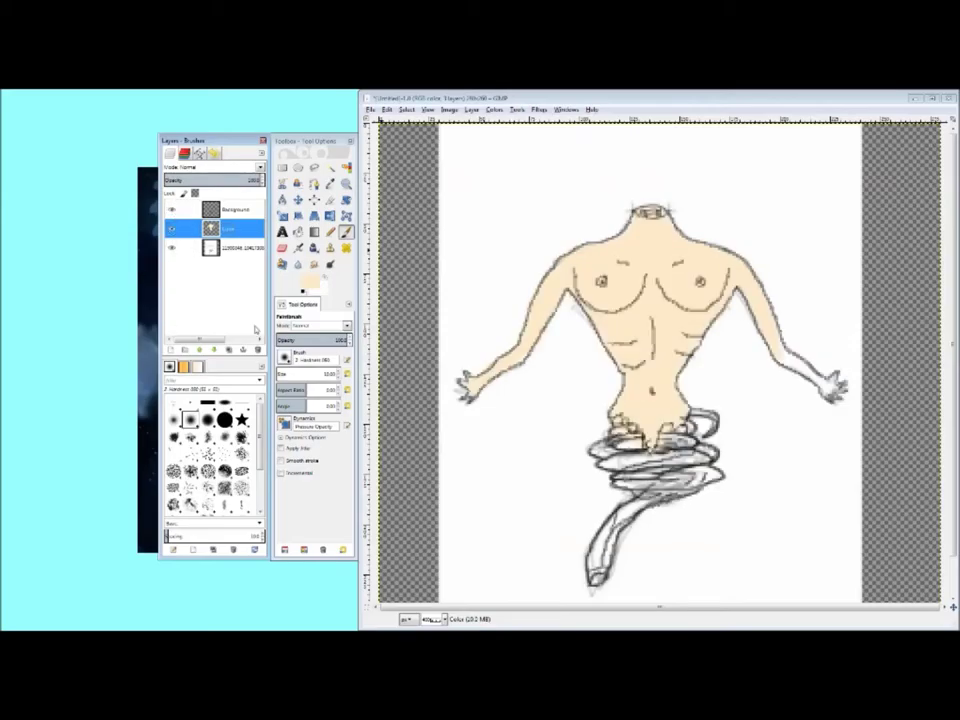
pyautogui.click(171, 209)
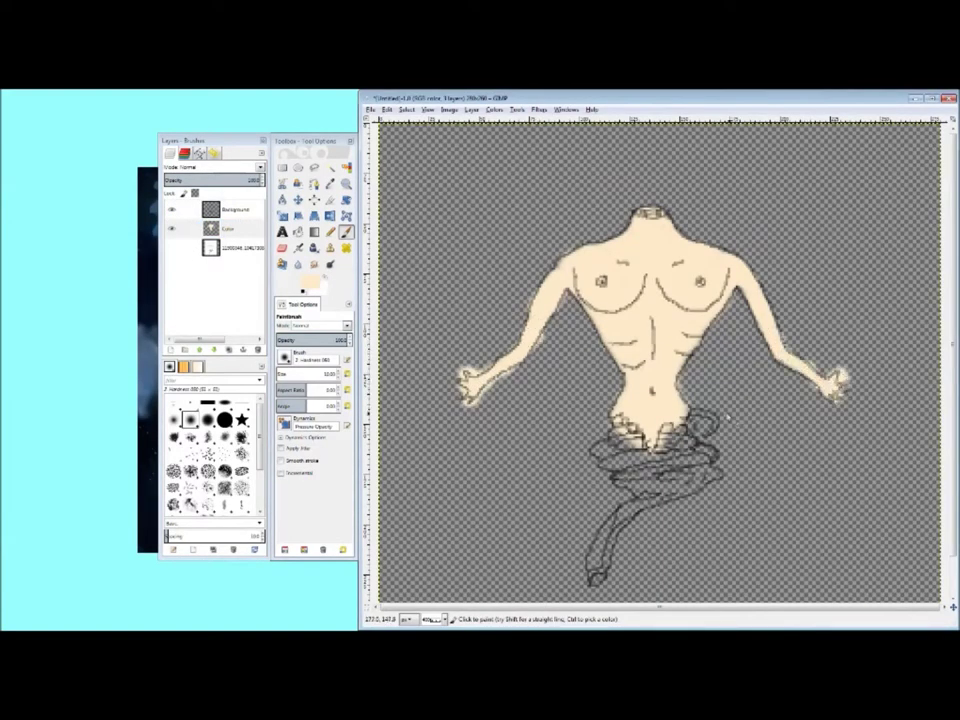
# Step: Erase stray skin paint below the left hand, around the right hand and over the waist coils
pyautogui.click(282, 247)
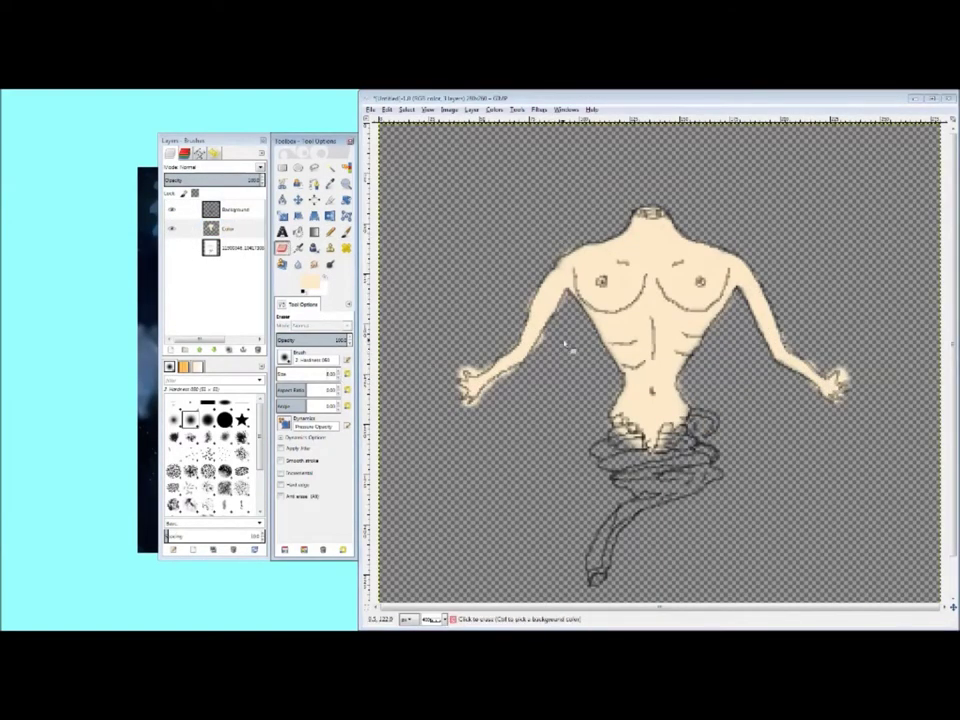
pyautogui.moveTo(471, 408); pyautogui.dragTo(468, 392)
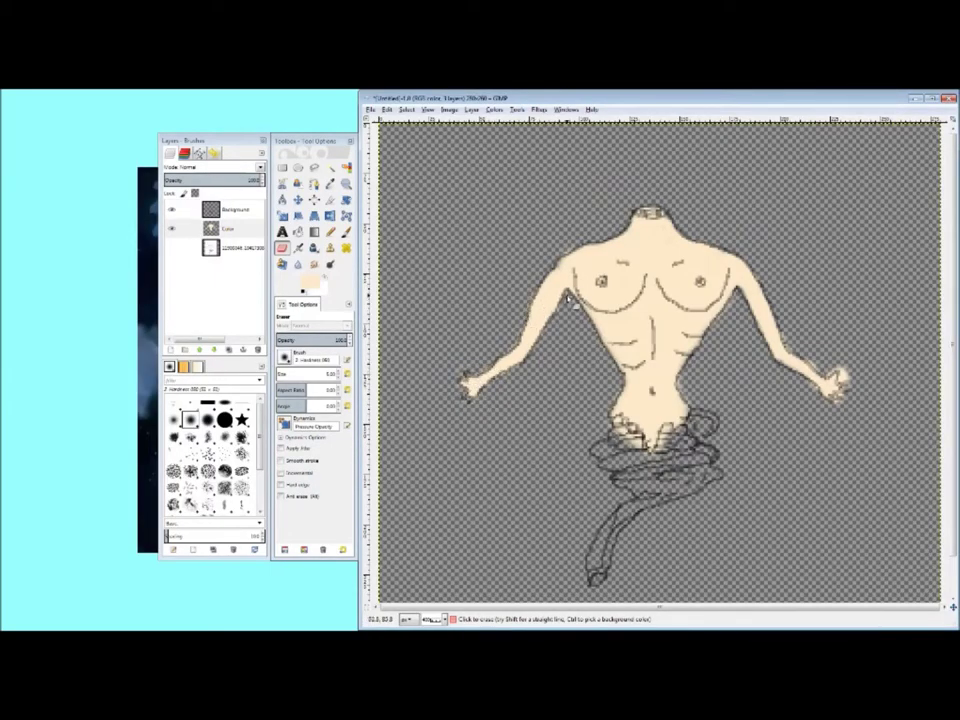
pyautogui.moveTo(846, 376); pyautogui.dragTo(816, 396)
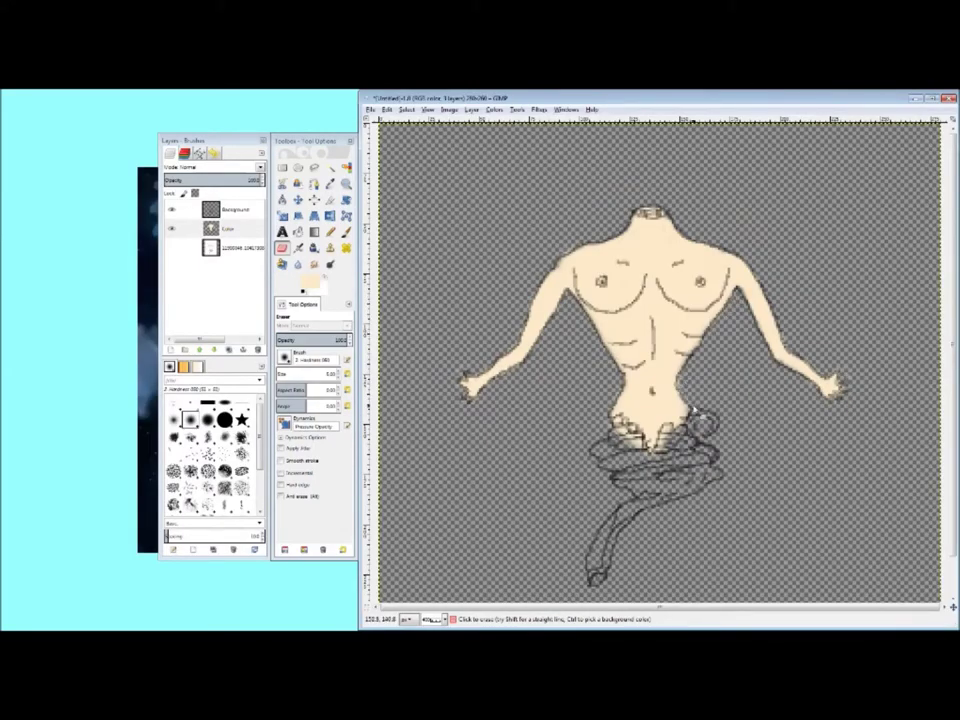
pyautogui.moveTo(640, 420); pyautogui.dragTo(620, 450)
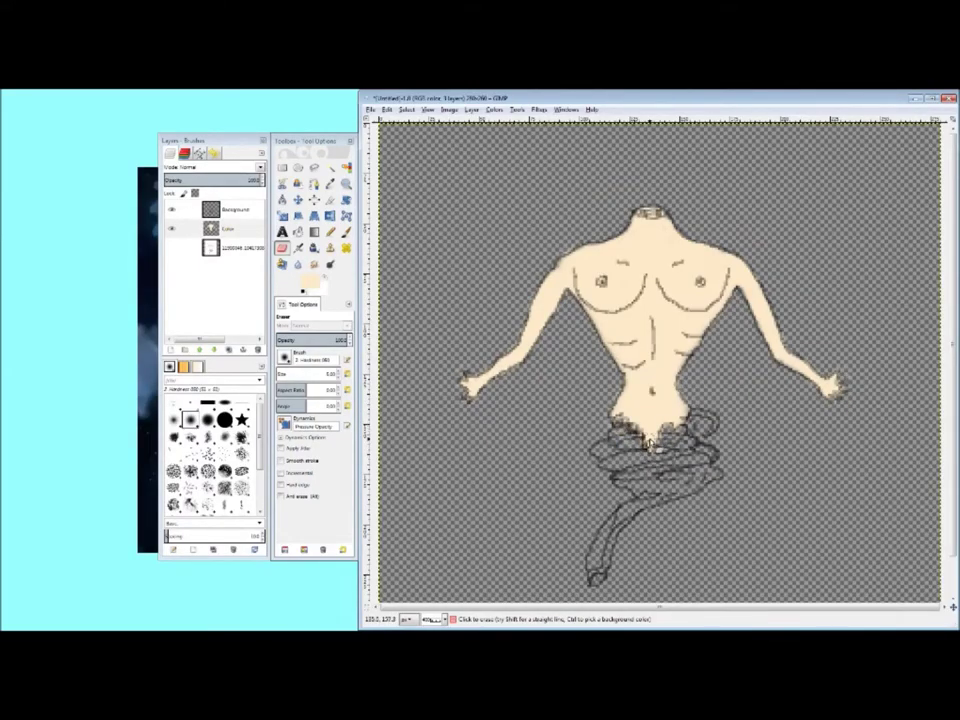